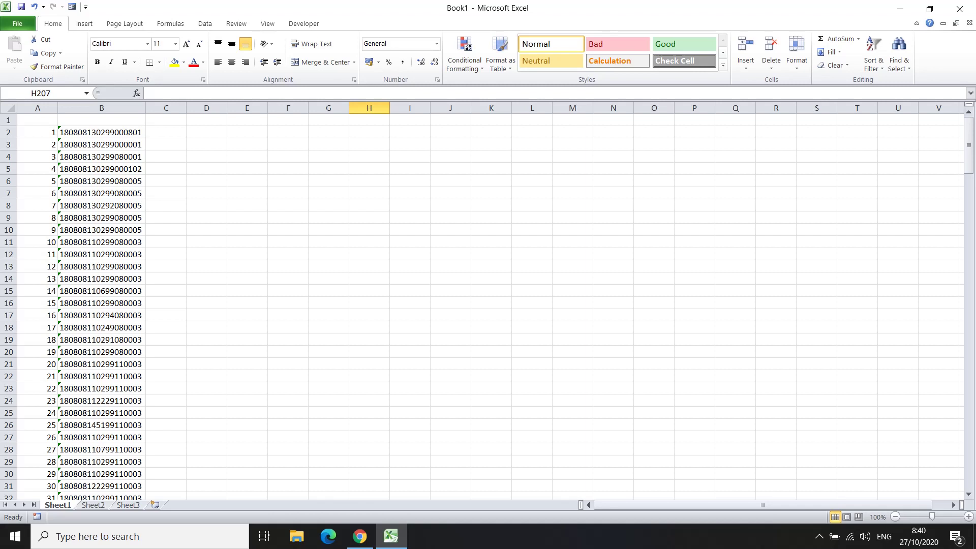
- Look over the KK numbers in column B and the empty cells beside the data
click(111, 147)
click(92, 134)
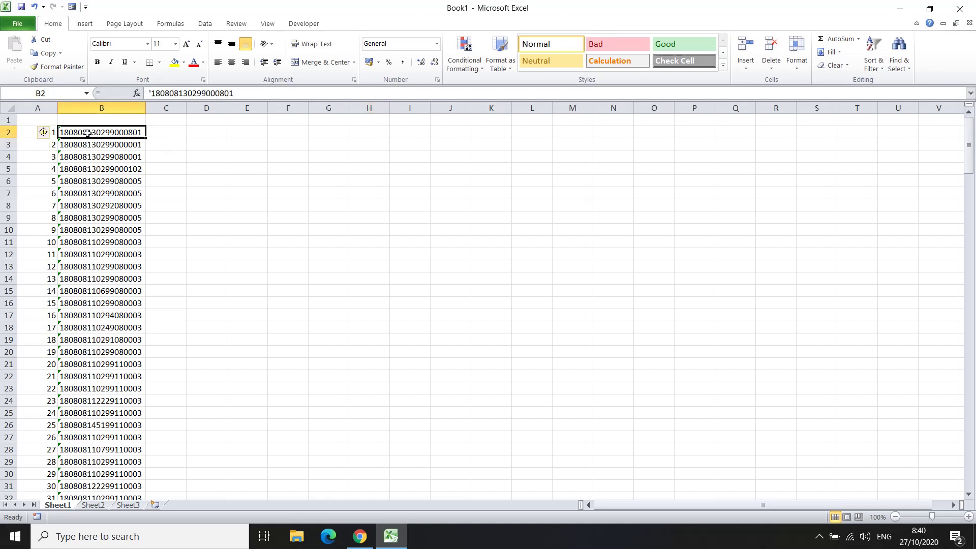
click(110, 145)
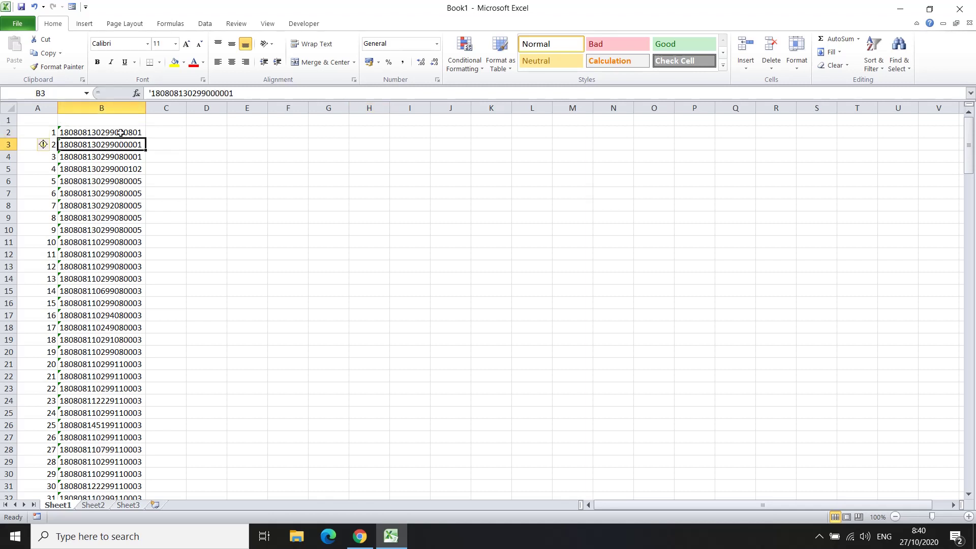
click(123, 132)
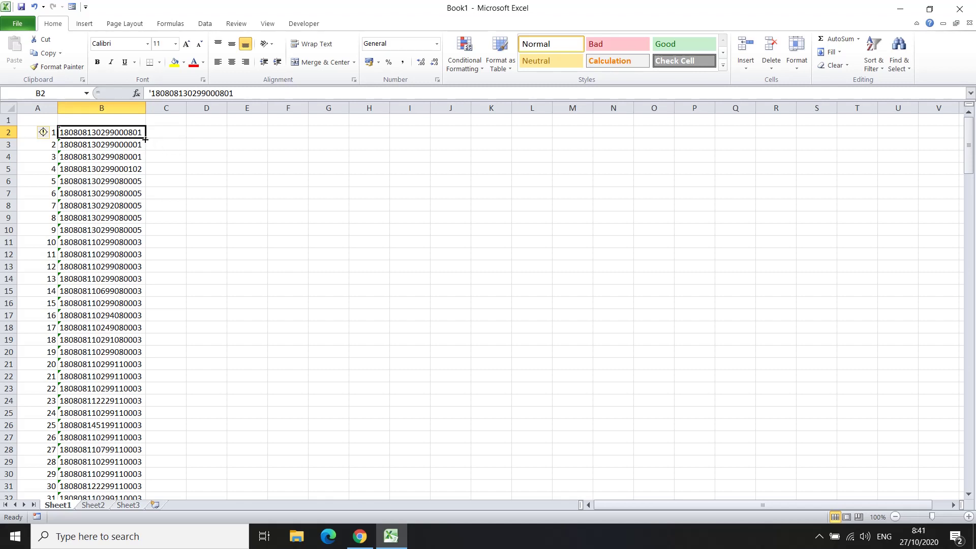
click(256, 163)
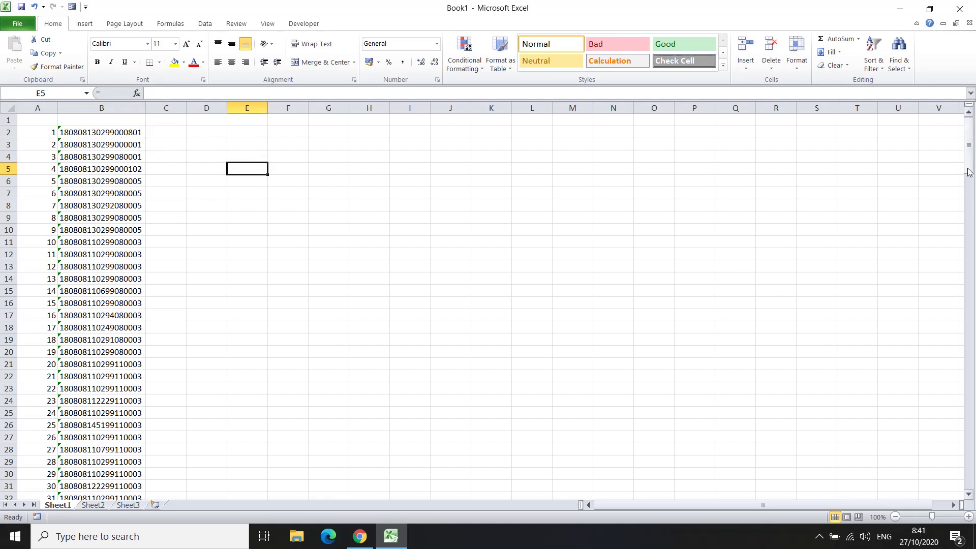
drag(968, 172, 971, 153)
click(195, 135)
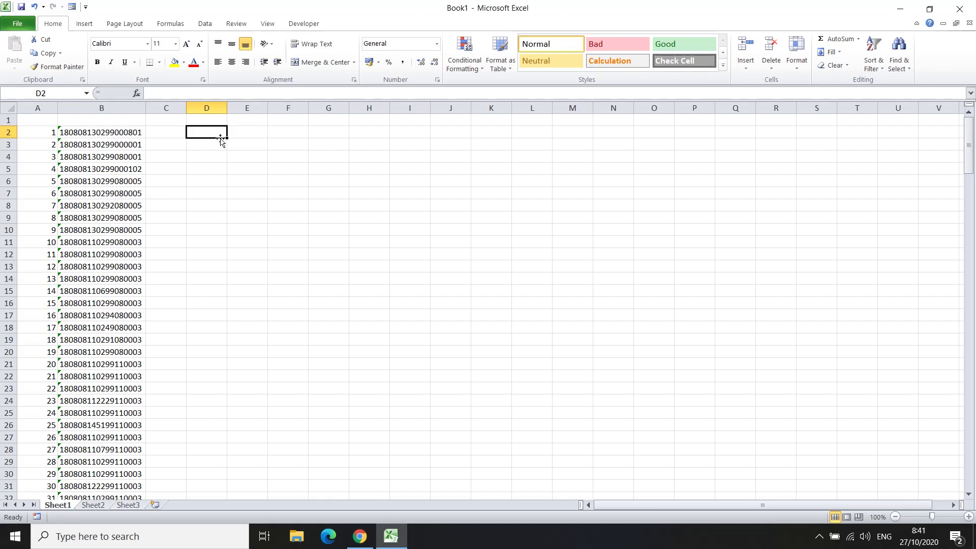
- Enter the headers NO in A1 and NO KK in B1
double_click(42, 121)
text(NO)
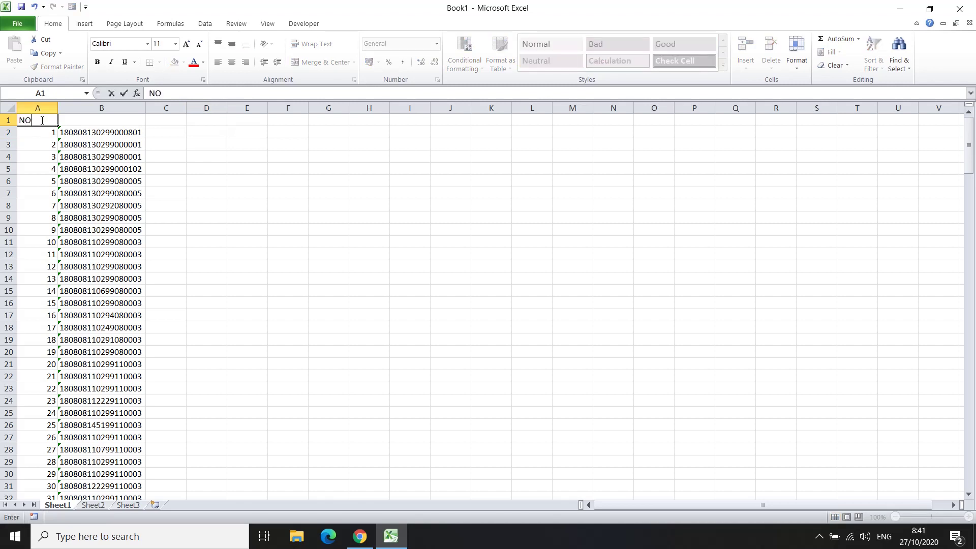
click(83, 120)
text(NO)
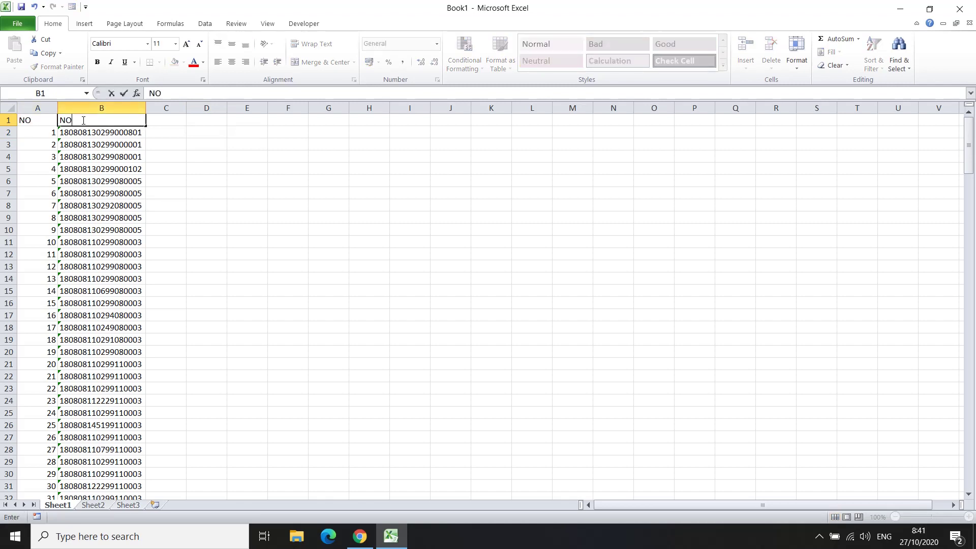
text( KK)
click(188, 160)
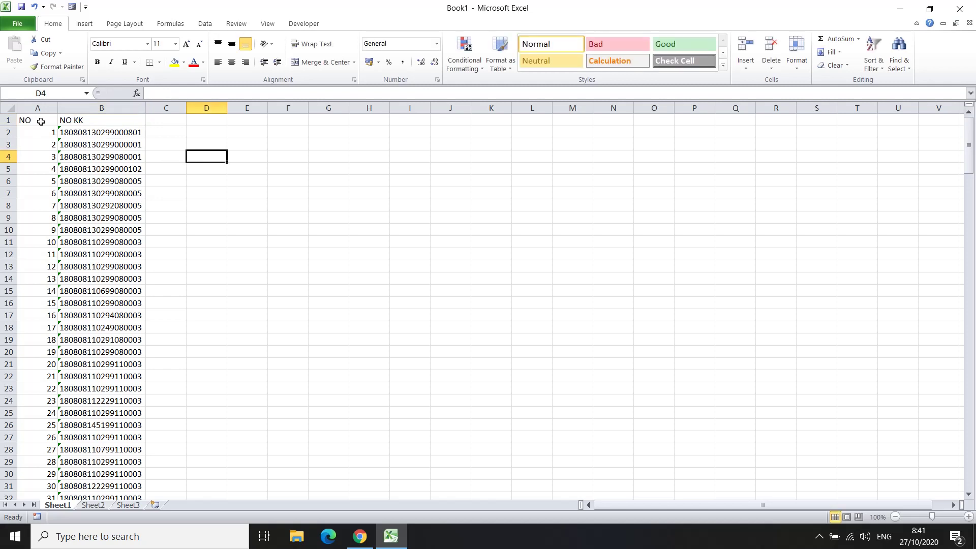
- Apply All Borders to the table range A1:B201
click(32, 120)
mouse_move(32, 120)
mouse_down()
mouse_move(97, 161)
mouse_move(97, 111)
mouse_move(97, 120)
mouse_up()
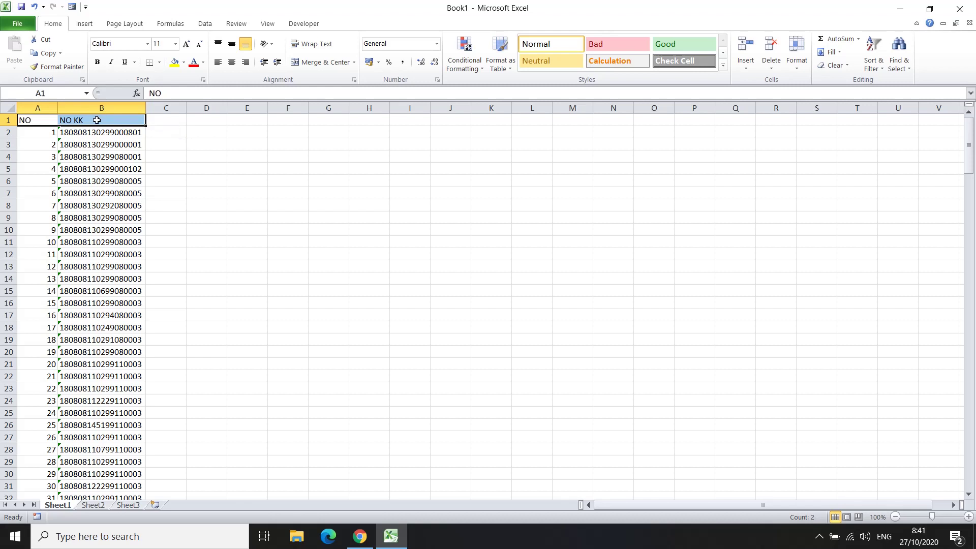
key(ctrl+shift+Down)
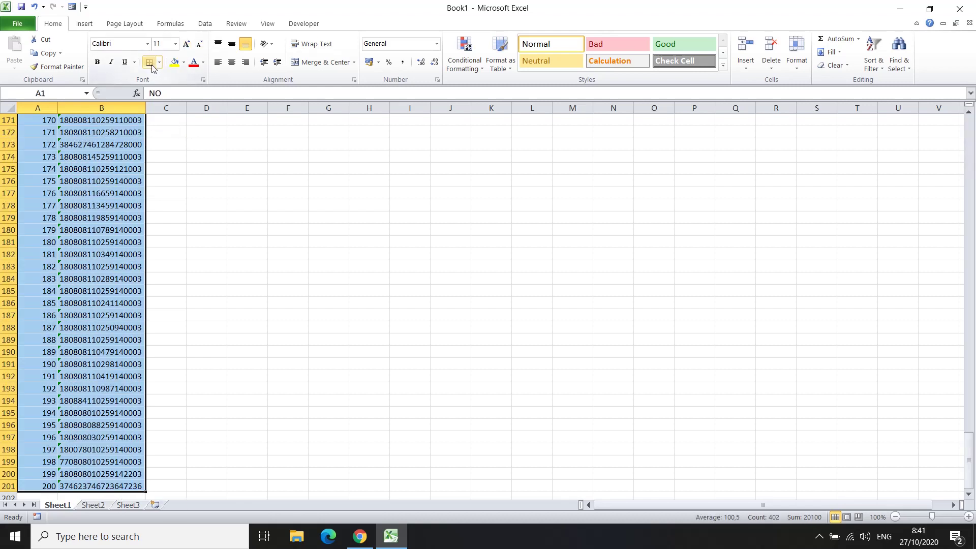
click(159, 62)
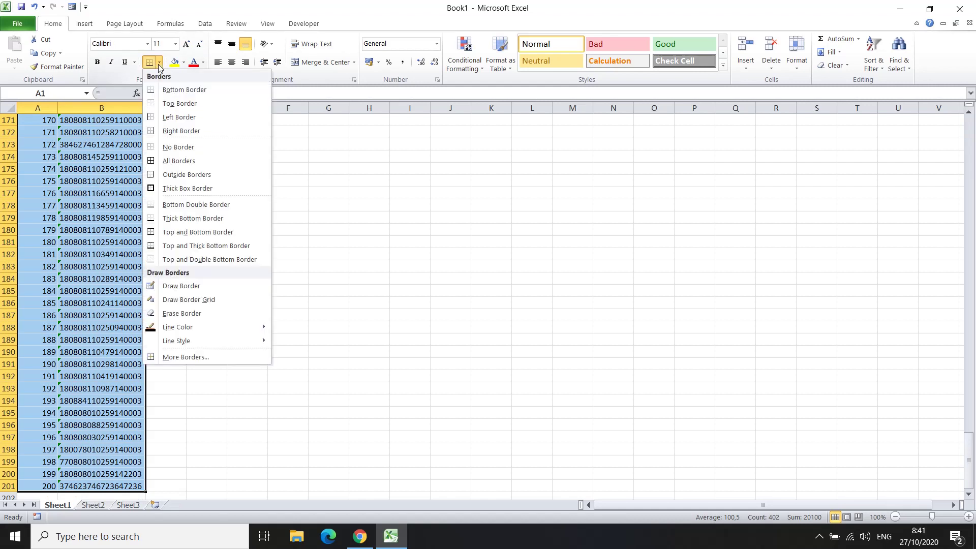
click(185, 161)
- Fill the header cells A1:B1 yellow
drag(32, 120, 69, 120)
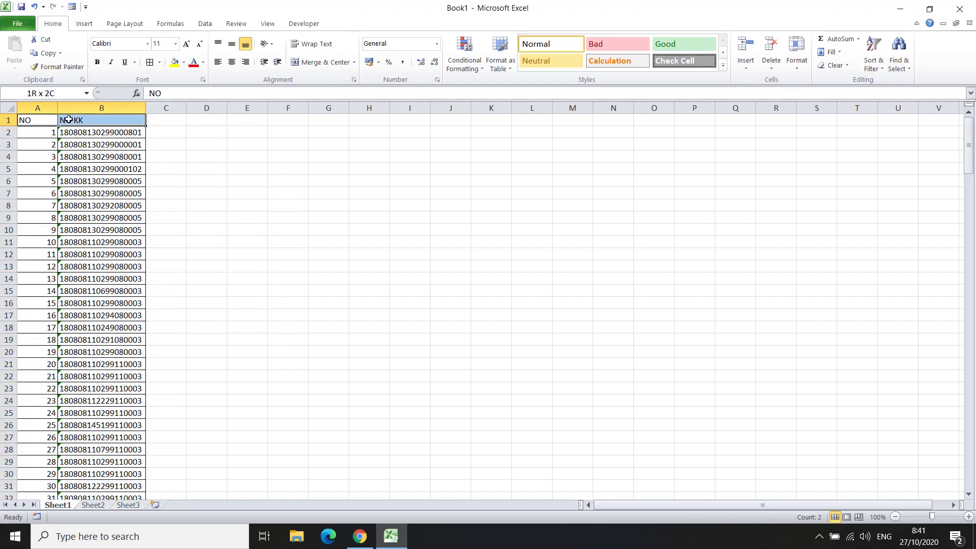
click(174, 61)
click(351, 175)
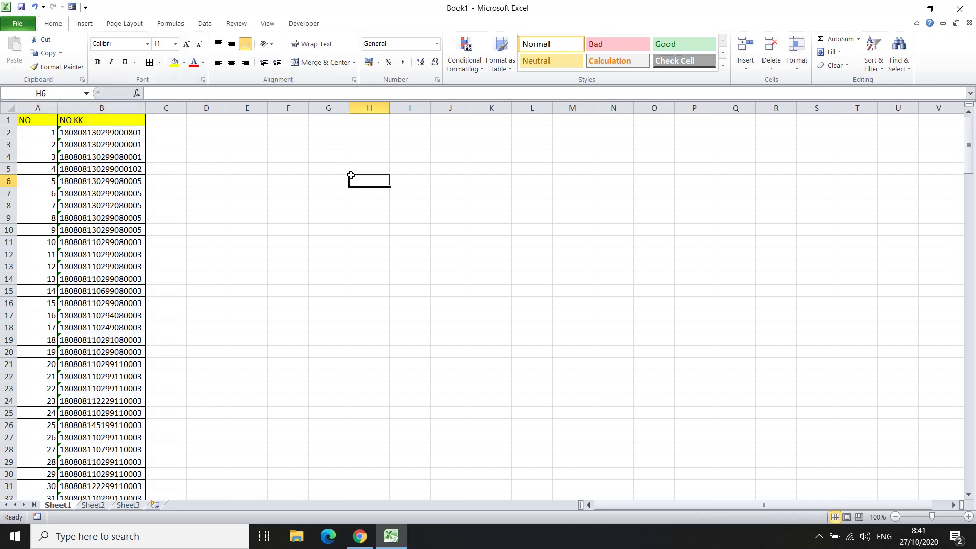
- Type the label JUMLAH KK YANG MENDAFTAR into cell E3
click(239, 143)
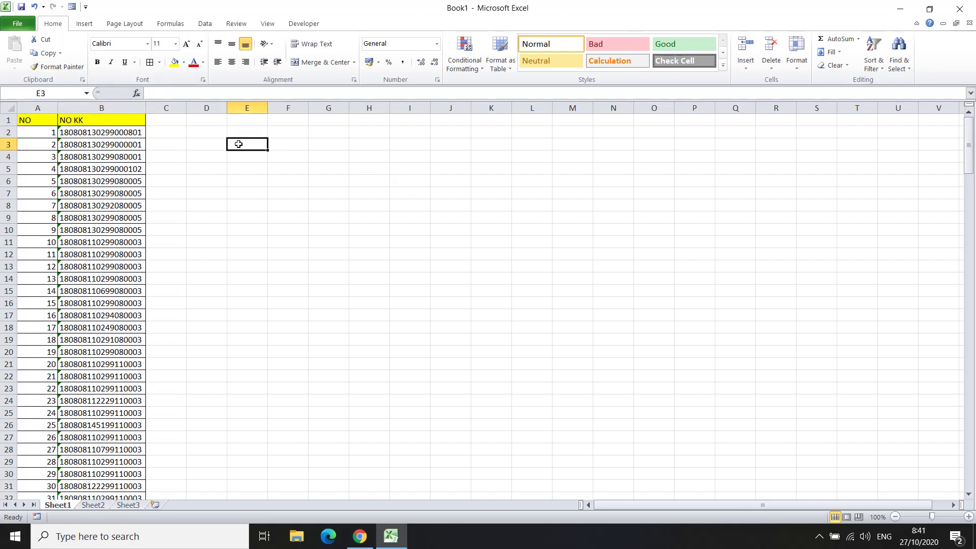
text(JUMLAH K)
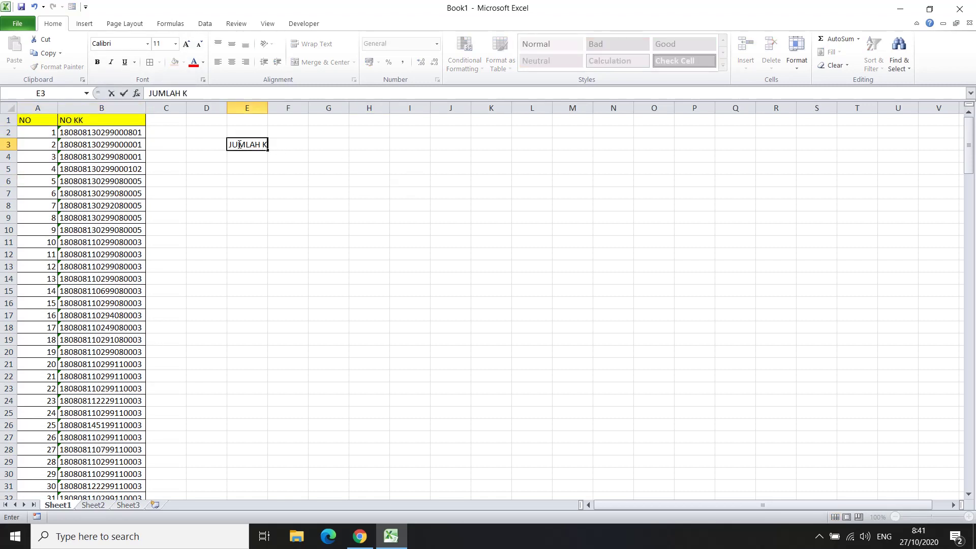
text(K Y)
text(ANG MENDAFTA)
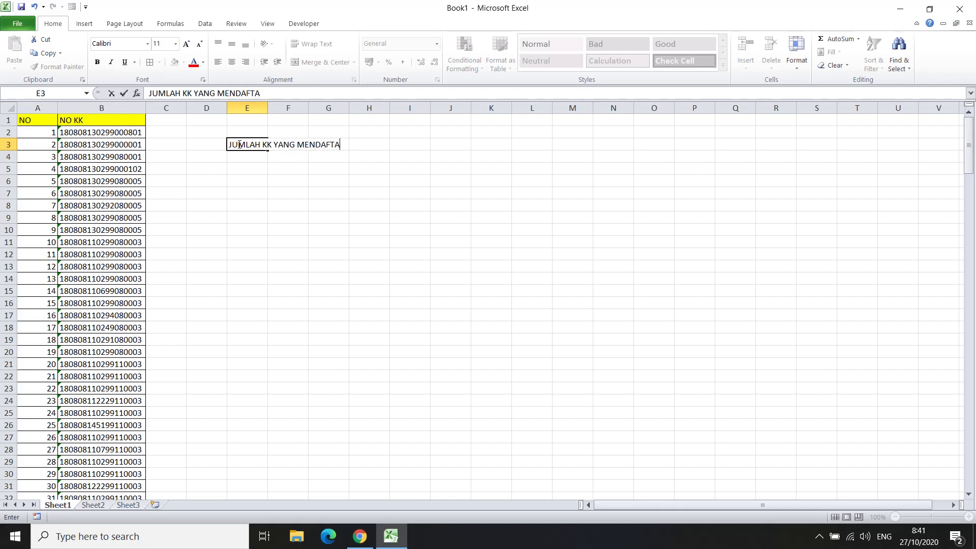
text(R)
click(458, 205)
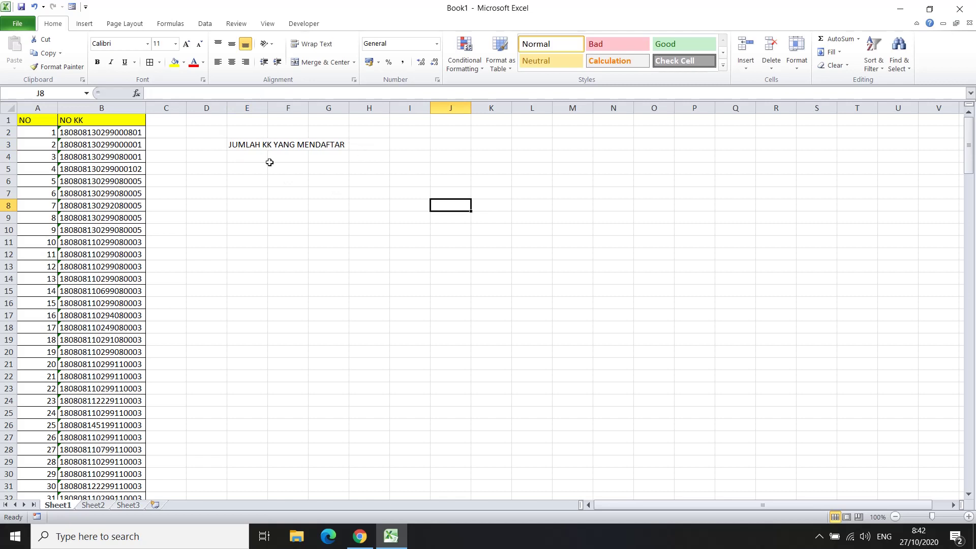
click(247, 160)
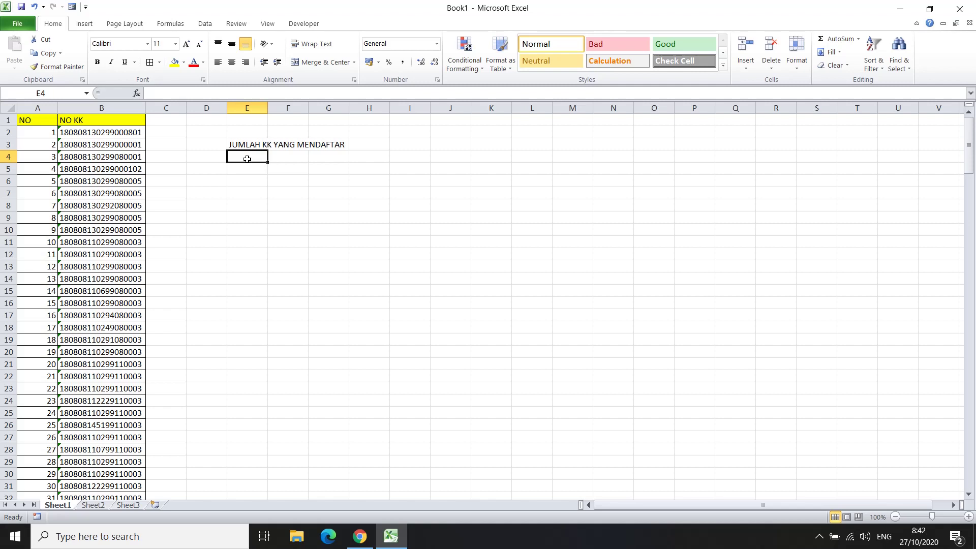
- Begin E4's formula as =SUM(1/COUNTIF( using the autocomplete suggestion
text(=)
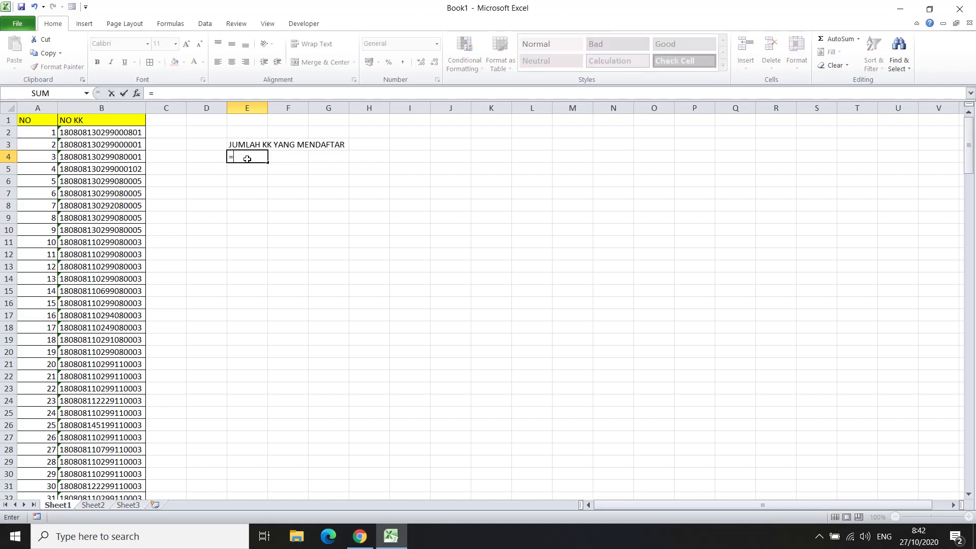
text(SU)
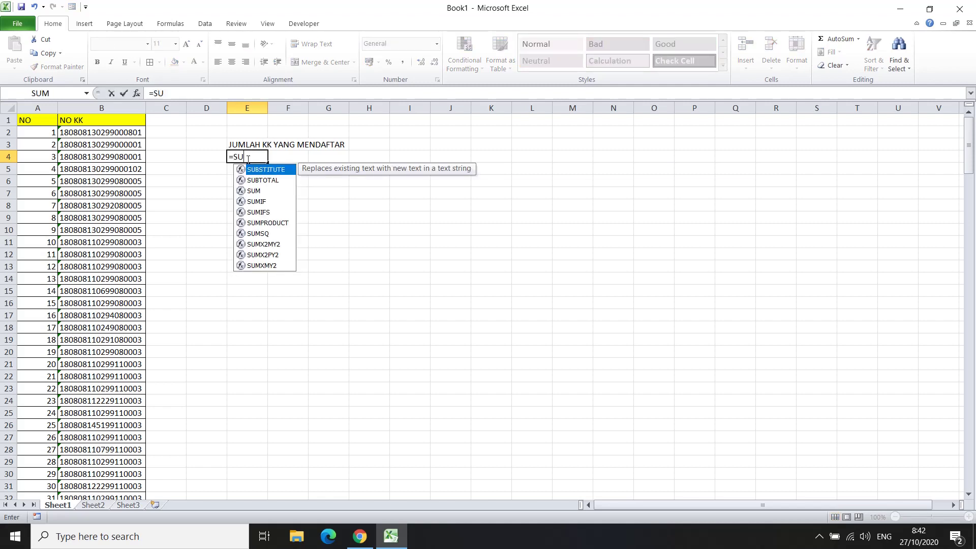
text(M)
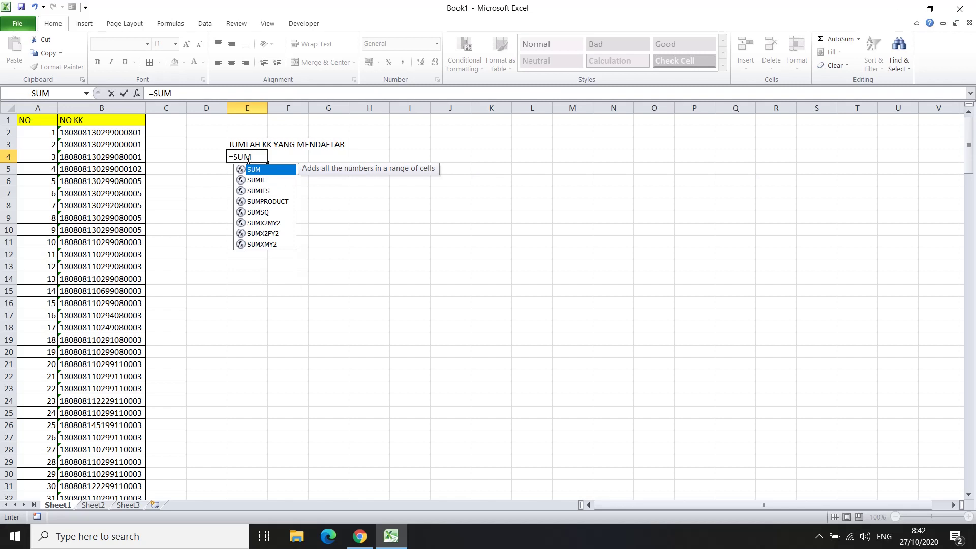
text(()
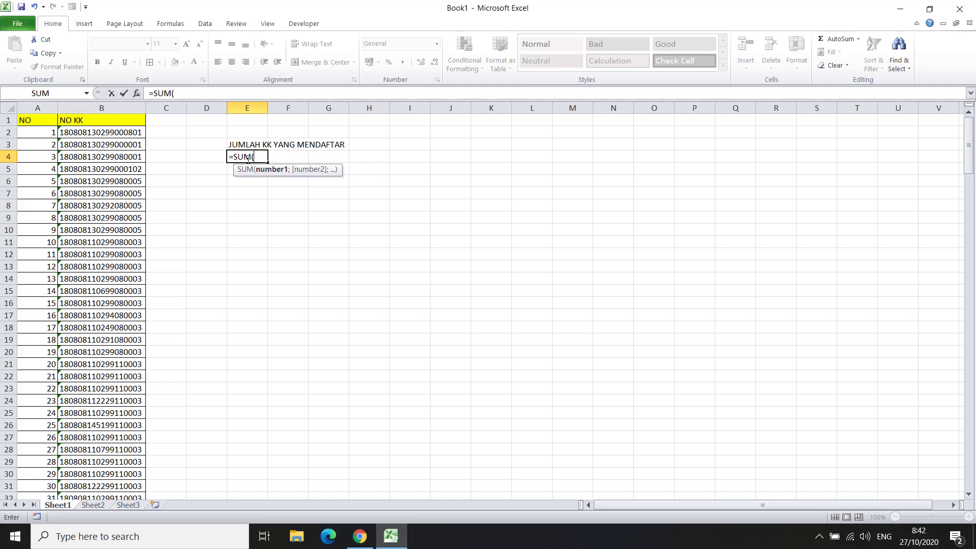
text(1/)
text(COUN)
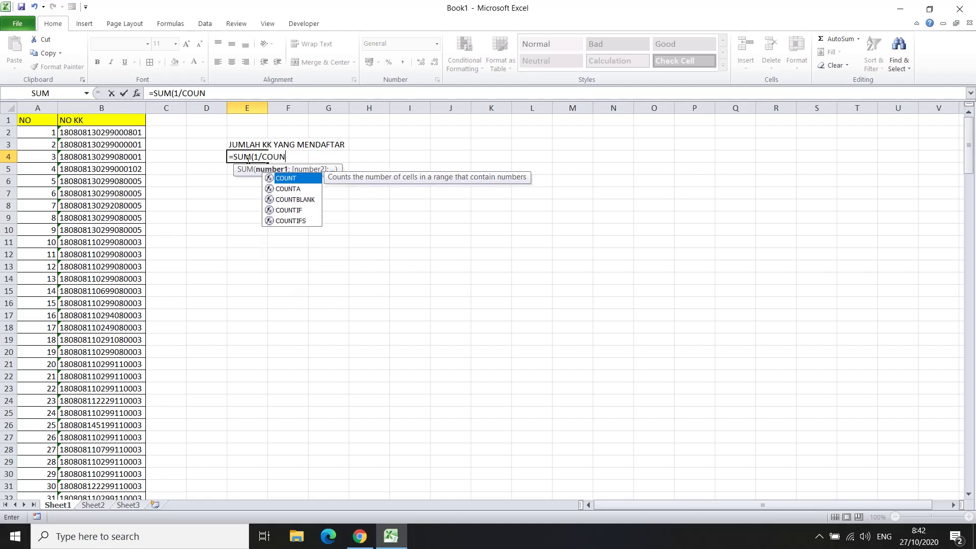
text(T)
key(Down)
key(Down)
key(Down)
key(Tab)
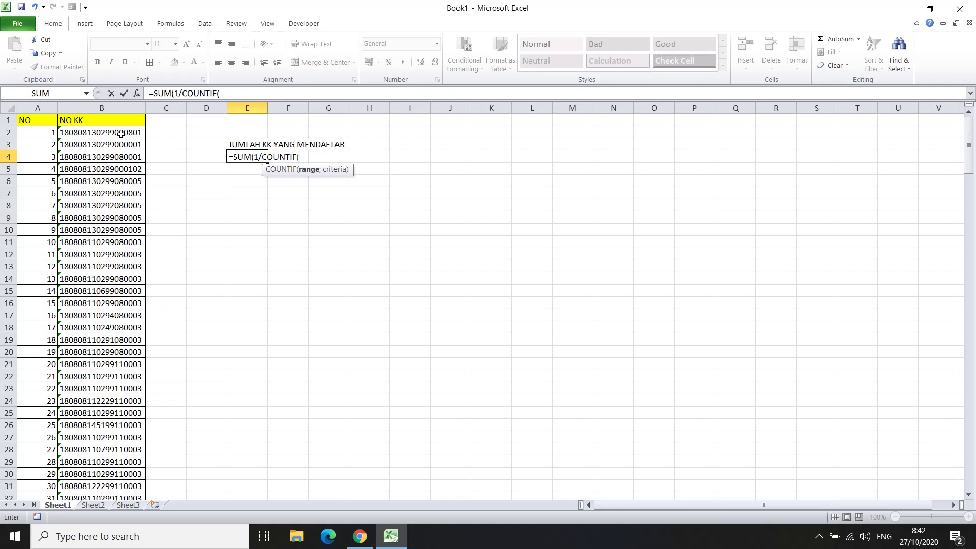
- Give COUNTIF the range B2:B201 and criteria B2:B201, then close both brackets
click(116, 133)
key(ctrl+shift+Down)
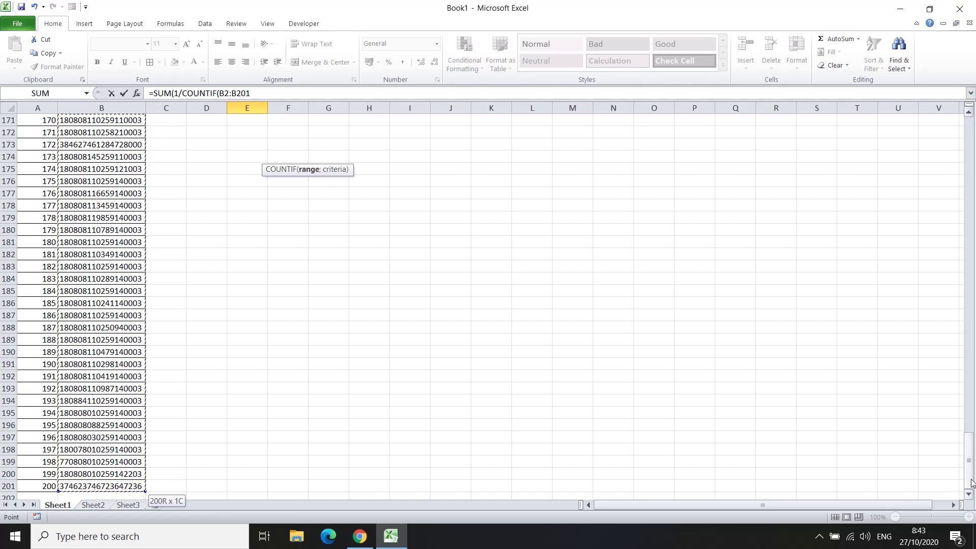
drag(972, 483, 972, 168)
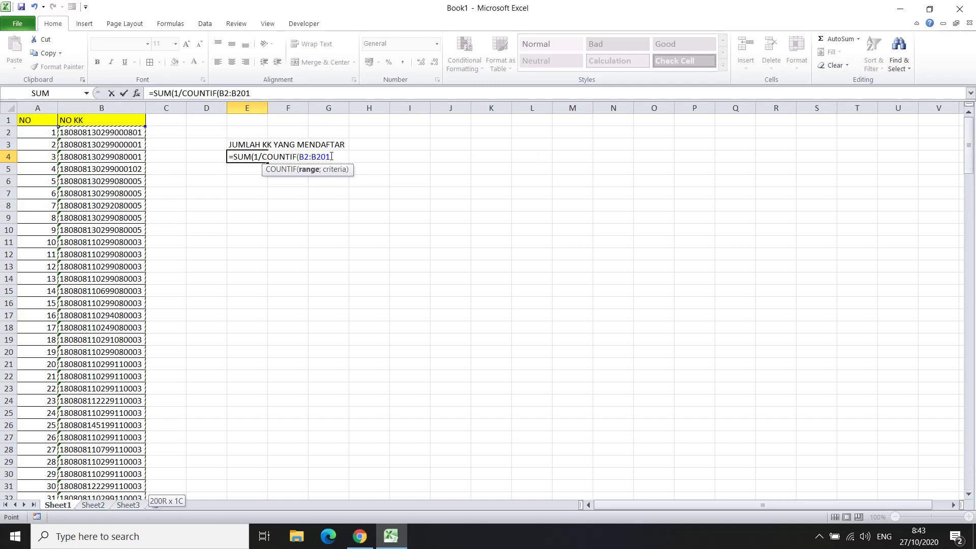
text(;)
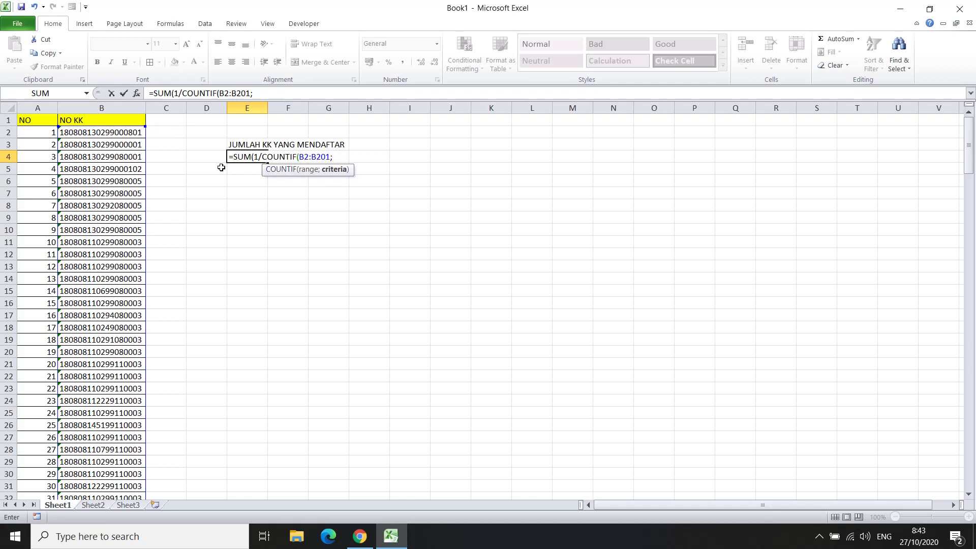
click(119, 133)
key(ctrl+shift+Down)
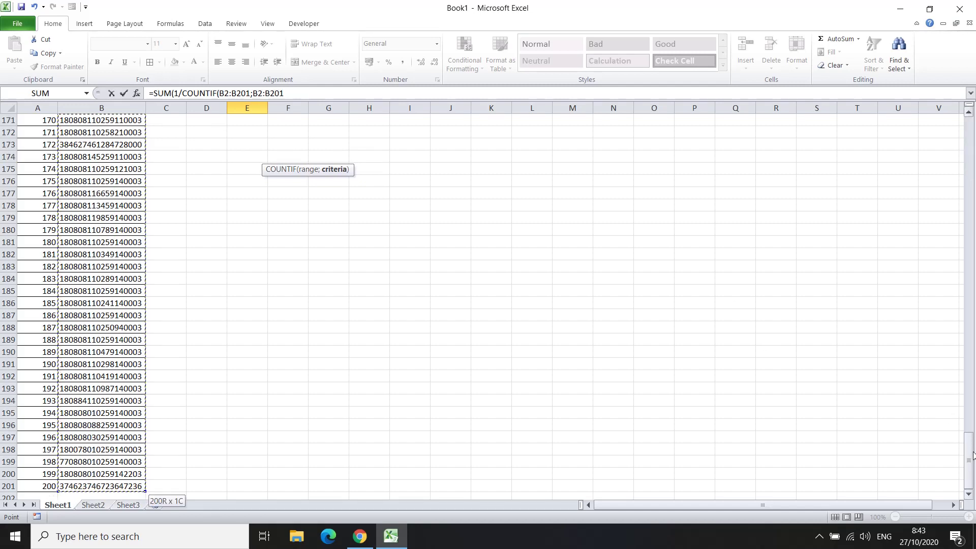
drag(969, 459, 969, 145)
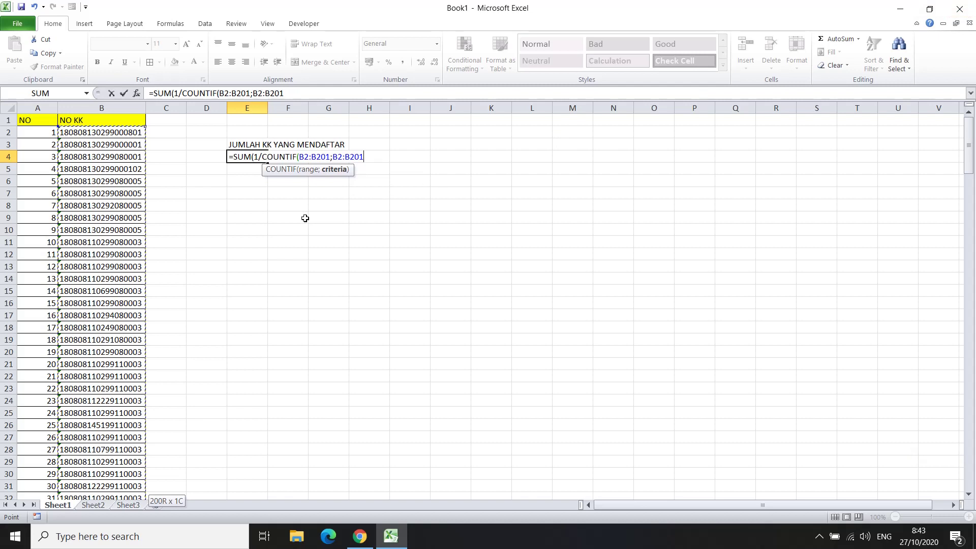
text())
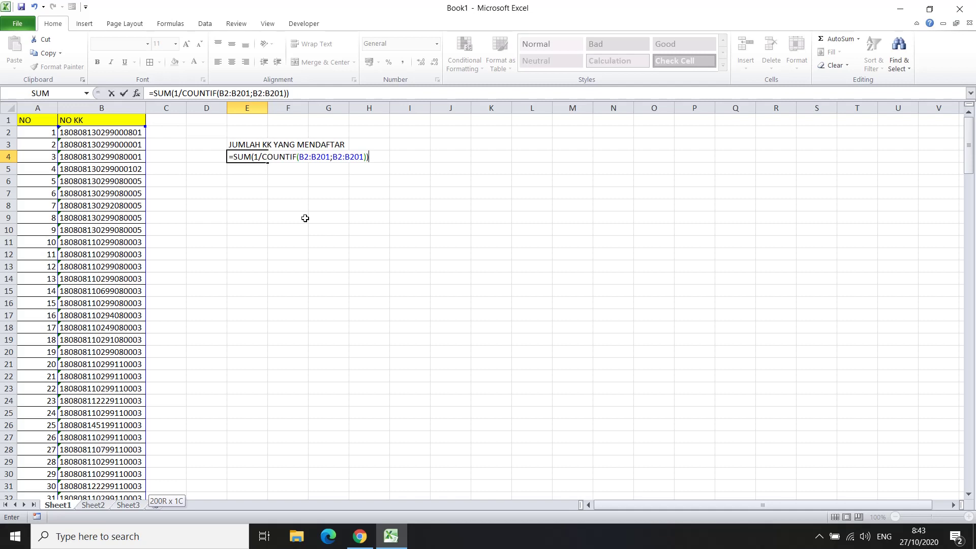
- Commit E4 as array formula {=SUM(1/COUNTIF(B2:B201;B2:B201))}, which returns 71
key(ctrl+shift+Return)
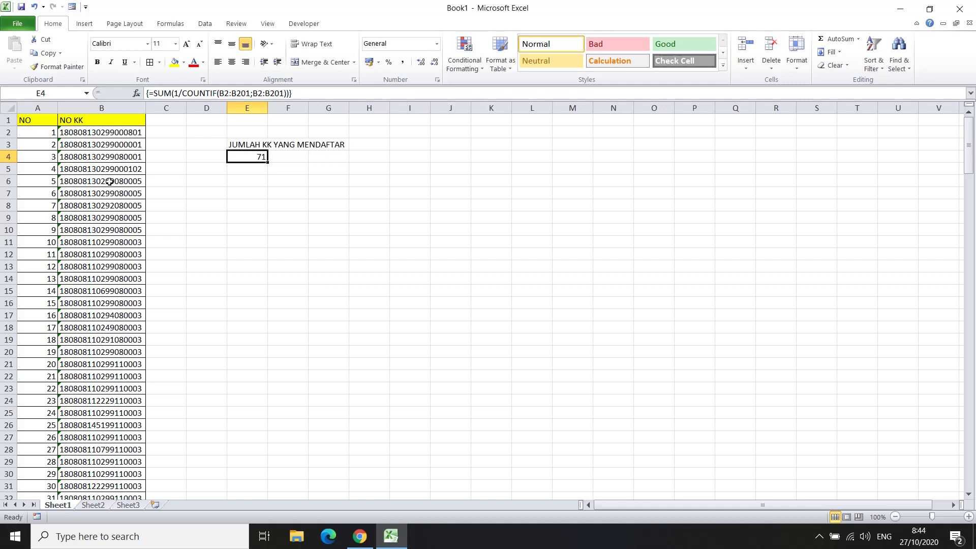
double_click(119, 182)
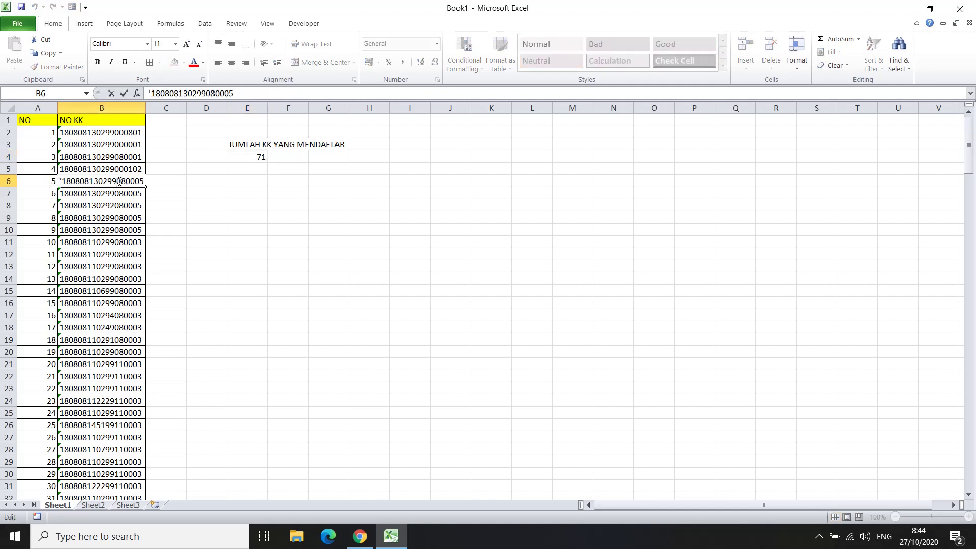
- Replace the two wrong 9s in B6's KK number with 25, making E4 show 72
key(BackSpace)
key(BackSpace)
text(25)
click(294, 218)
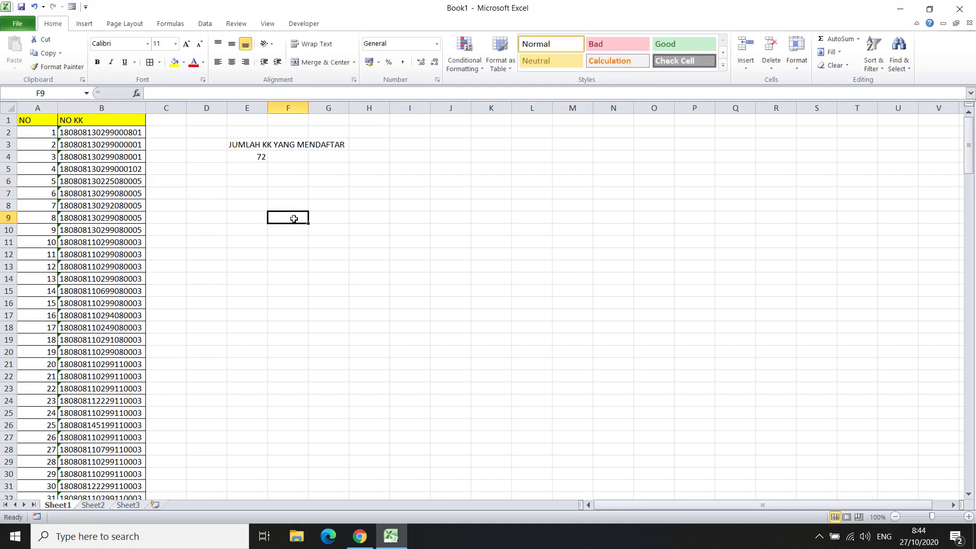
click(251, 160)
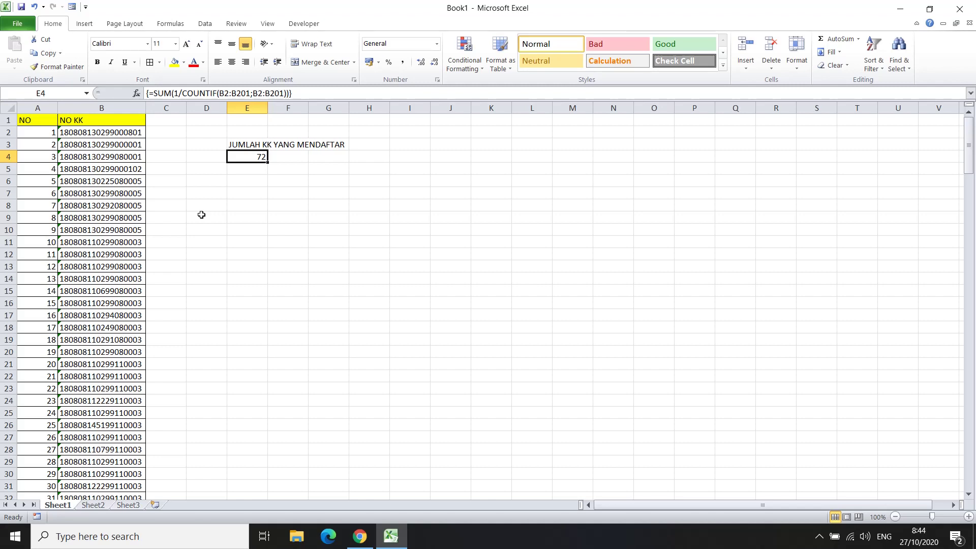
click(413, 214)
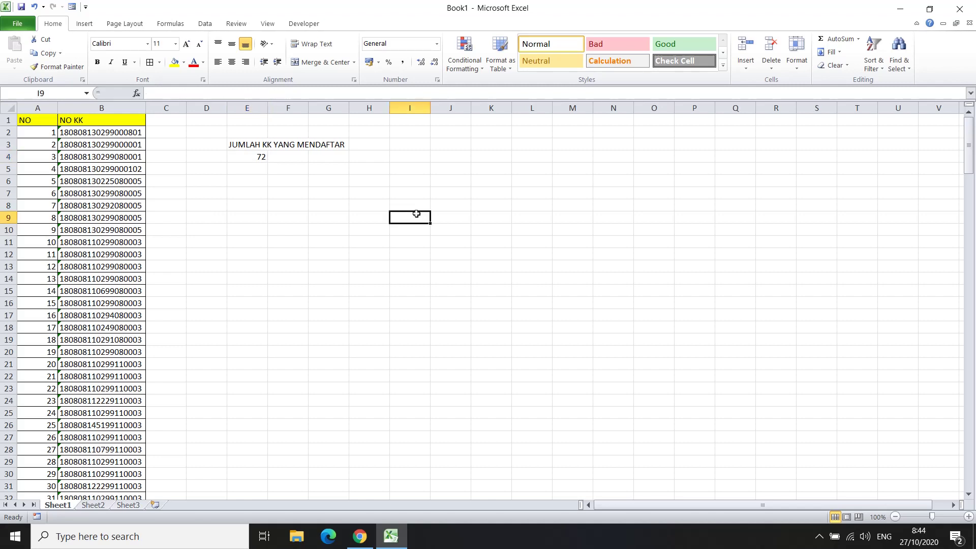
click(255, 171)
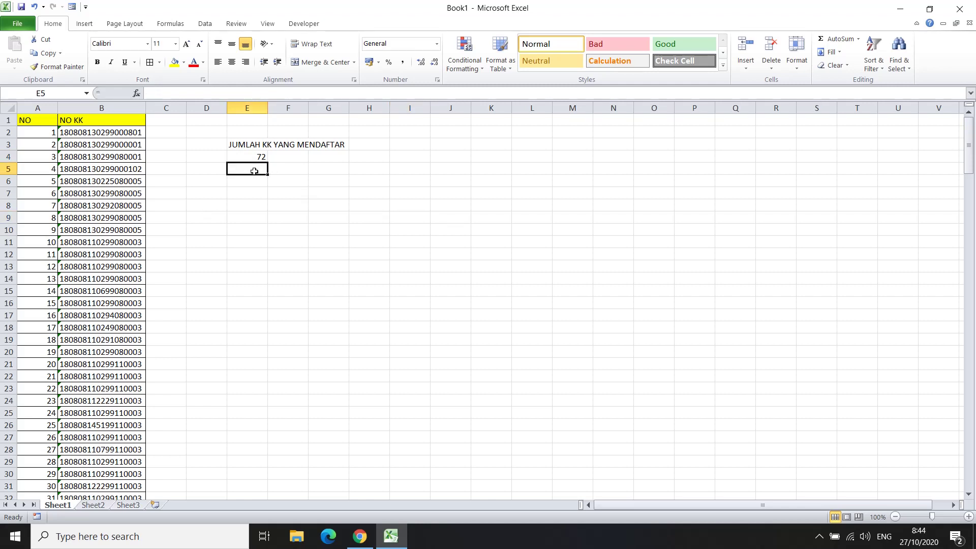
- Start E5's formula as =SUMPRODUCT(1/COUNTIF( using autocomplete suggestions
text(=)
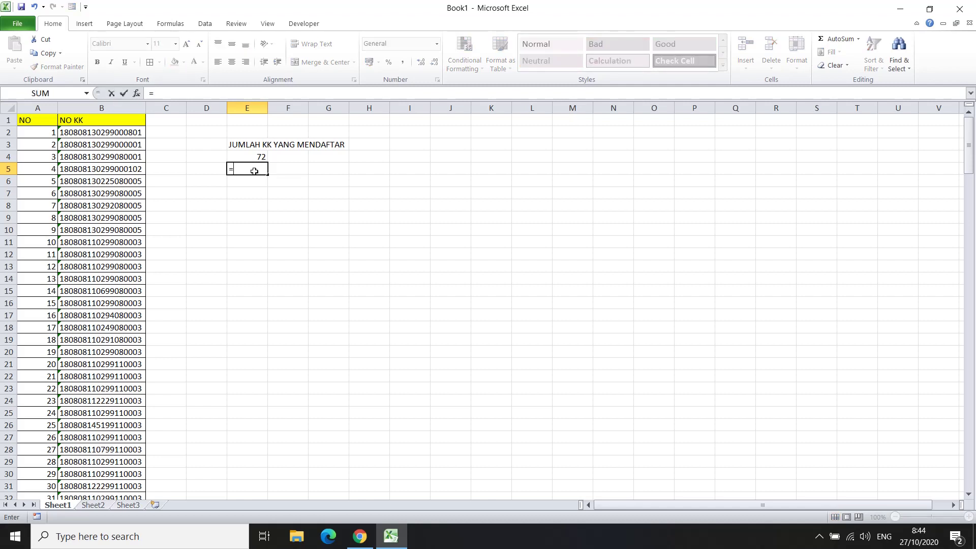
text(SUM)
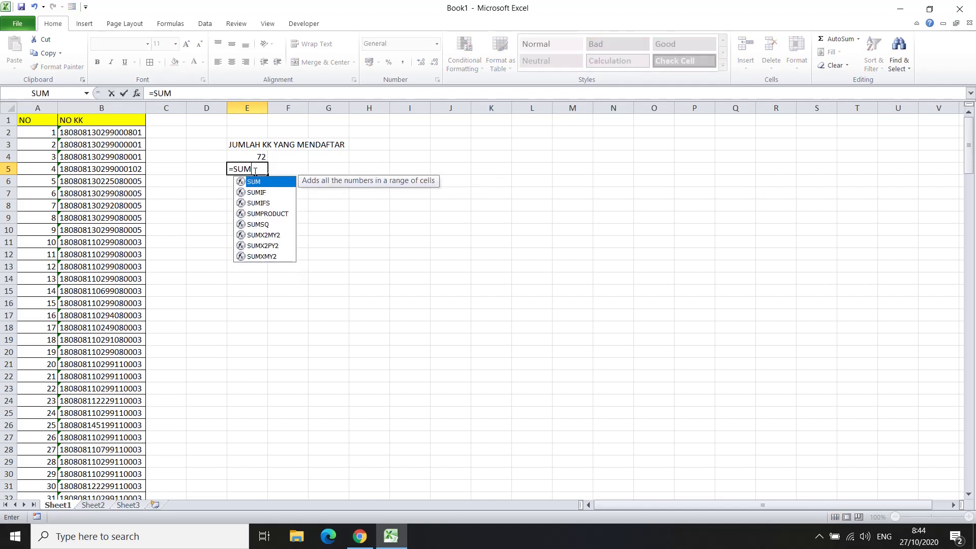
text(P)
key(Tab)
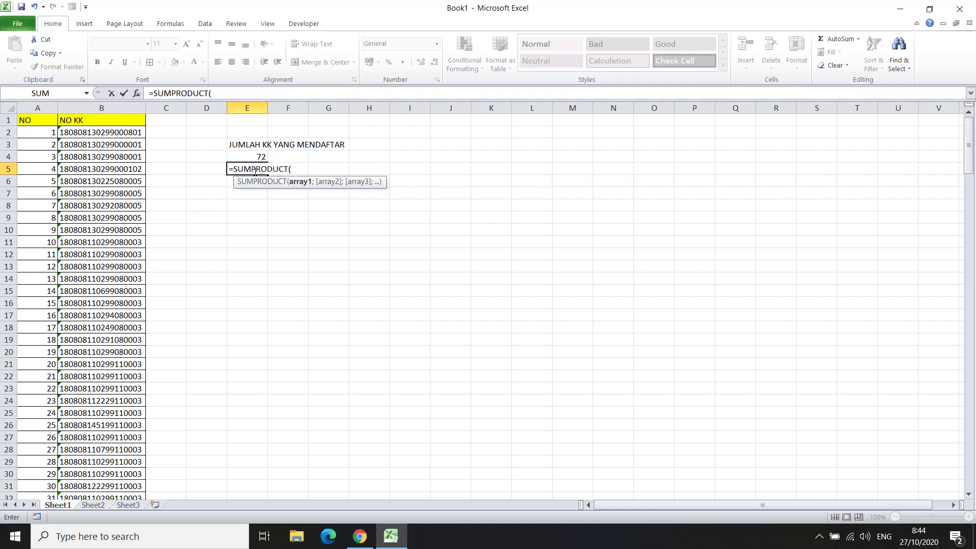
text(1/C)
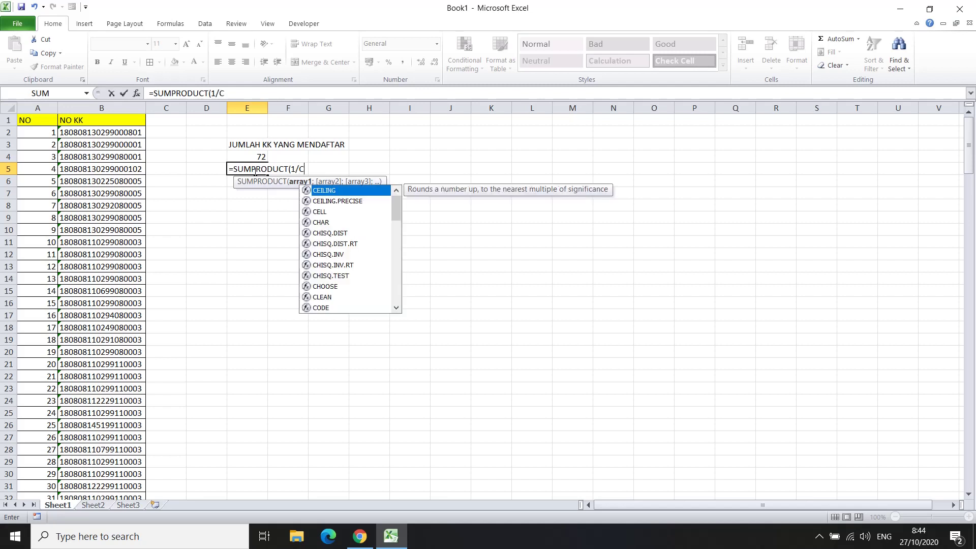
text(OUNT)
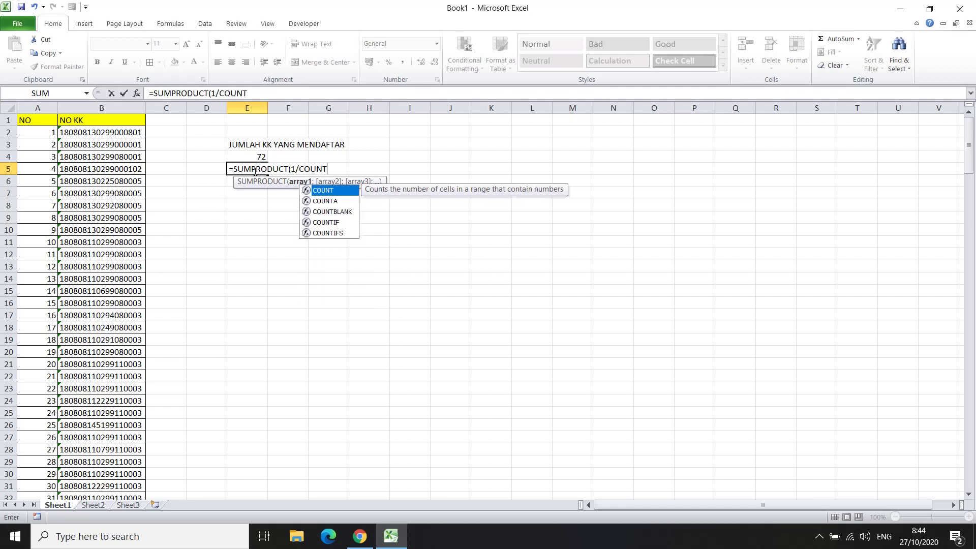
key(Down)
key(Down)
key(Down)
key(Tab)
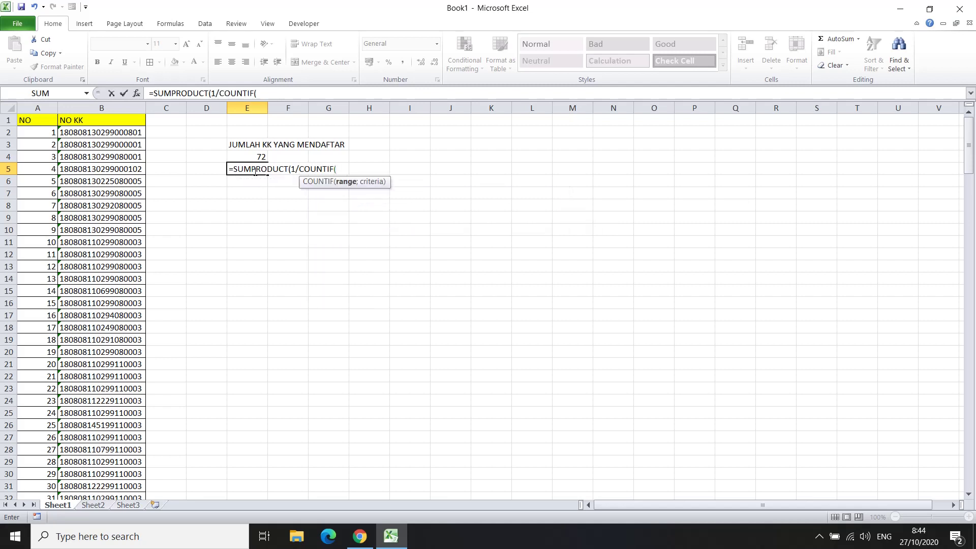
- Use B2:B201 as COUNTIF range and criteria, close brackets, and enter it to get 72
click(112, 133)
key(ctrl+shift+Down)
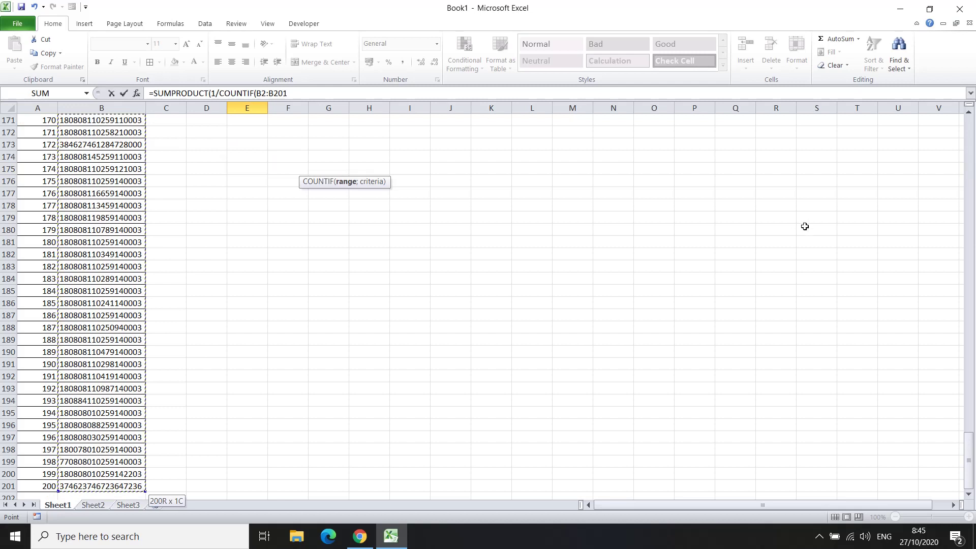
drag(969, 460, 964, 122)
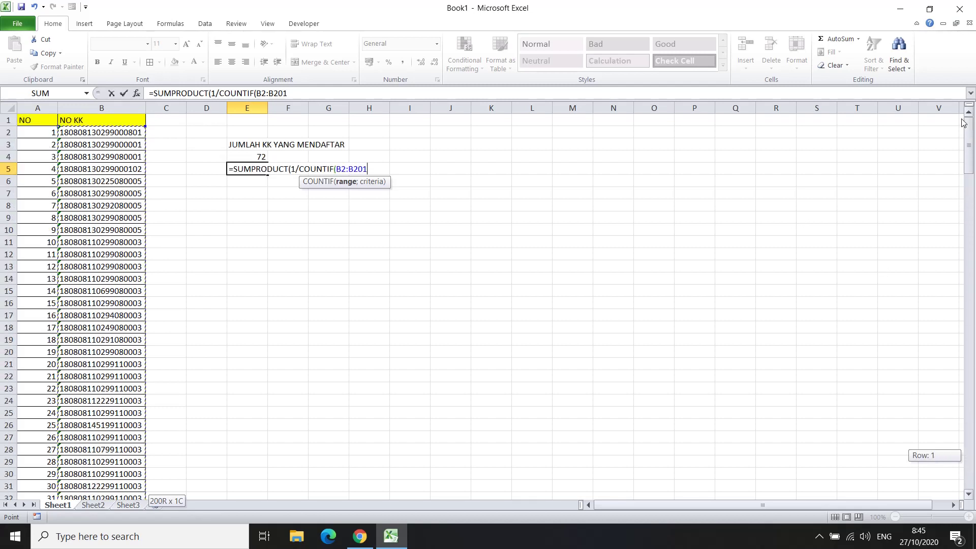
text(;)
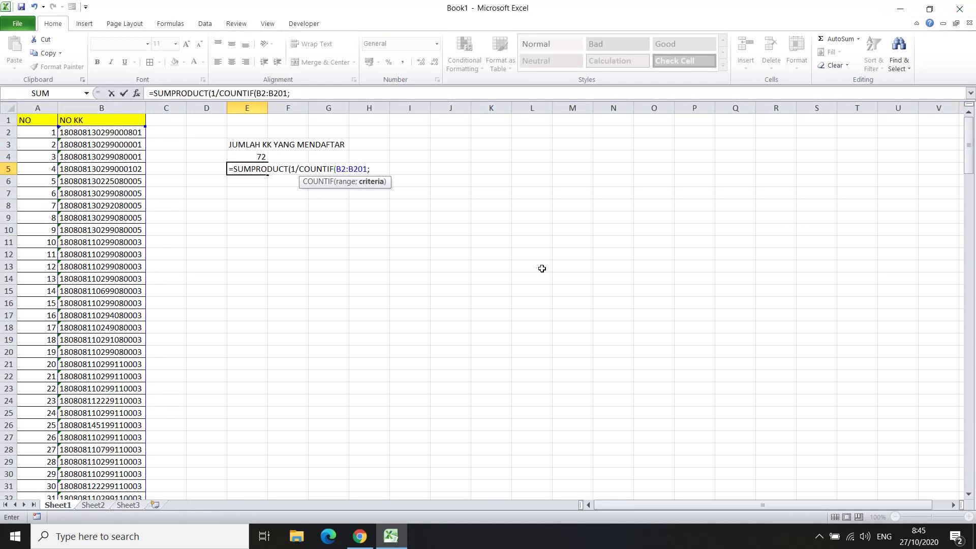
click(124, 134)
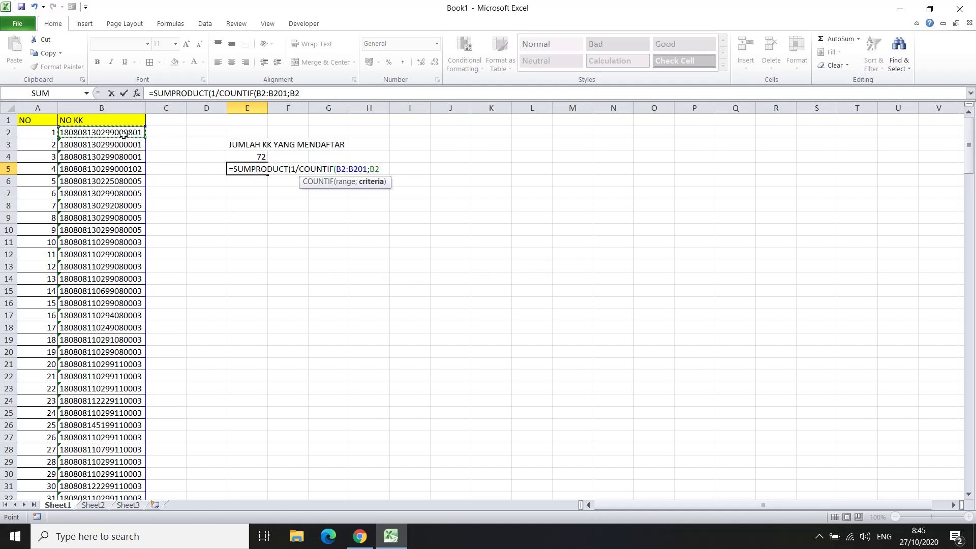
key(ctrl+shift+Down)
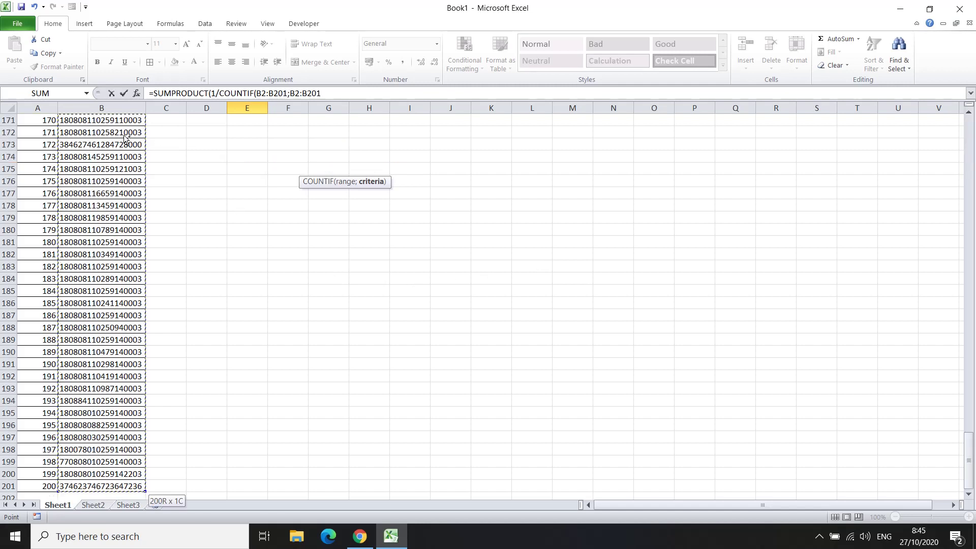
drag(969, 457, 970, 173)
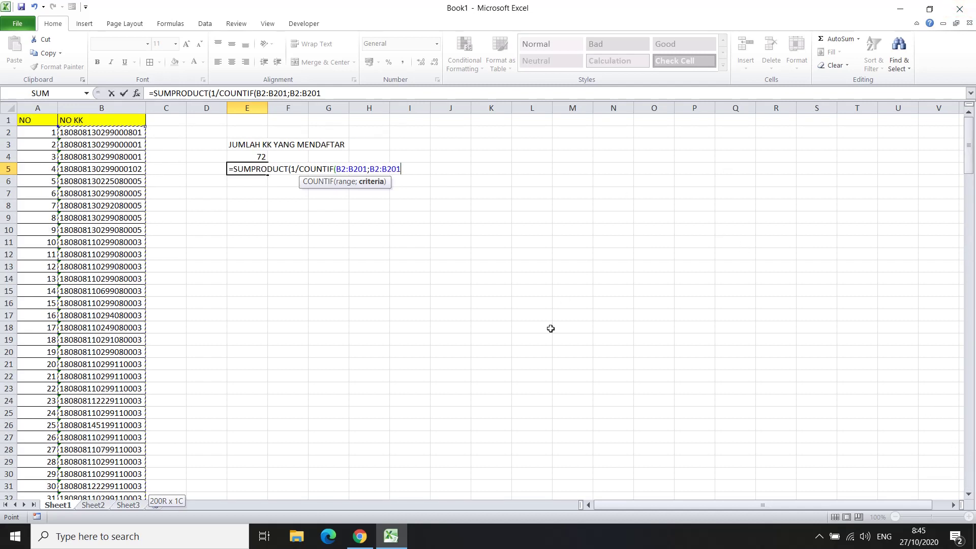
text())
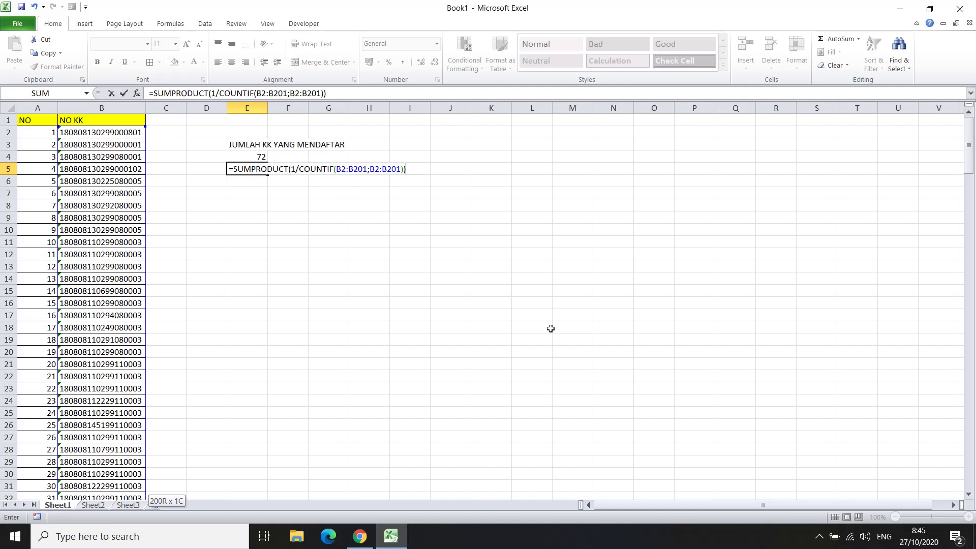
key(Return)
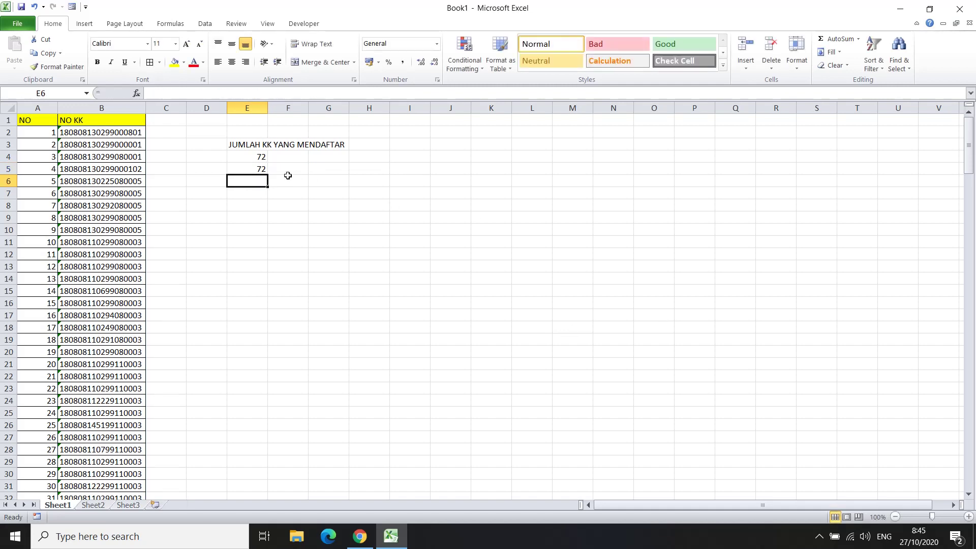
click(244, 158)
click(256, 174)
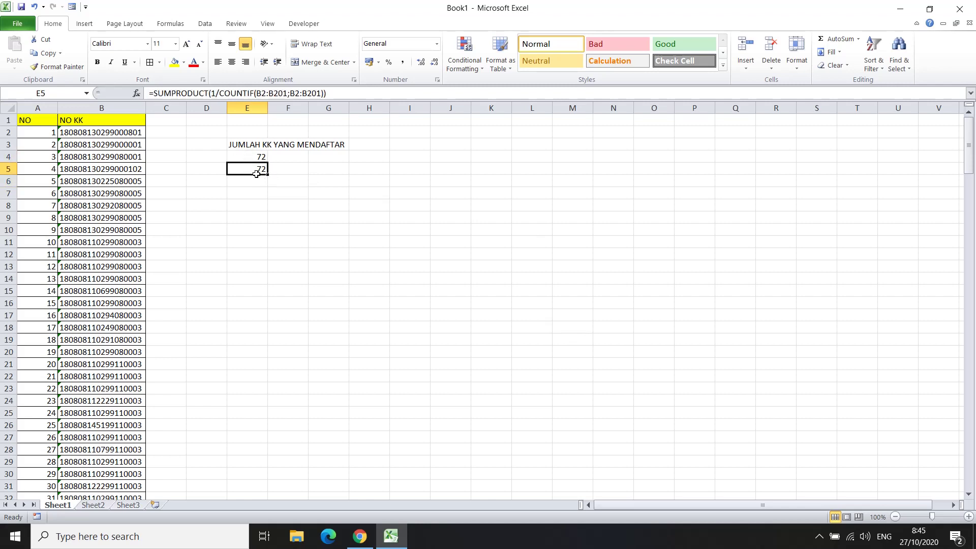
click(259, 157)
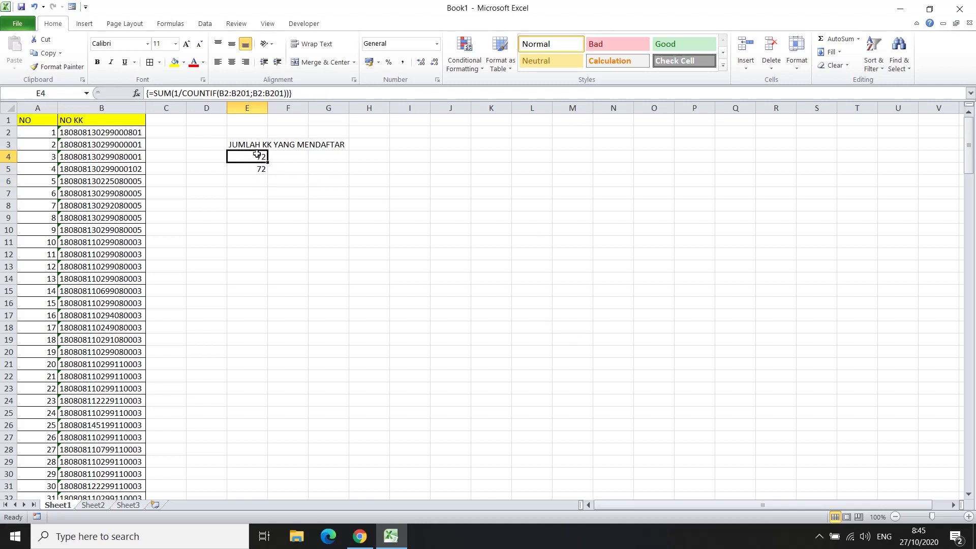
click(245, 169)
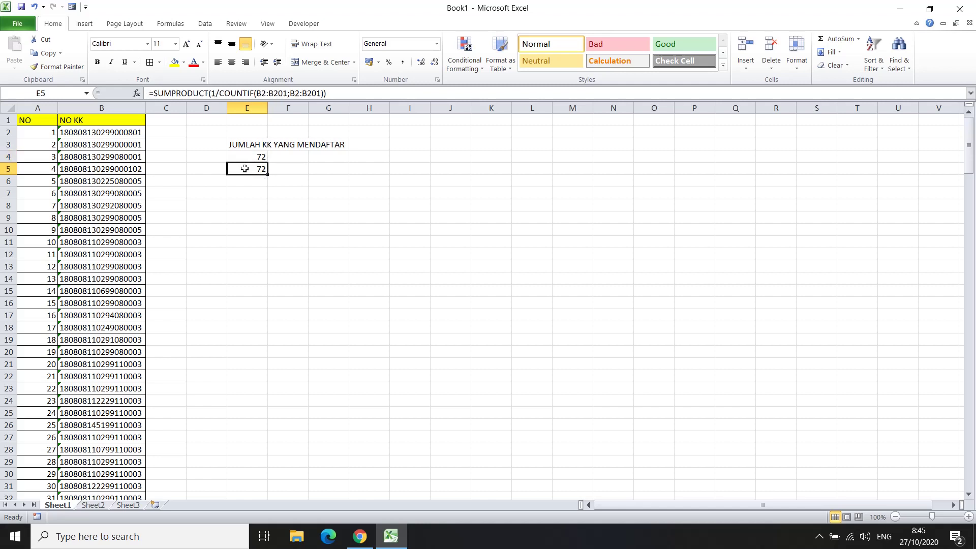
click(251, 152)
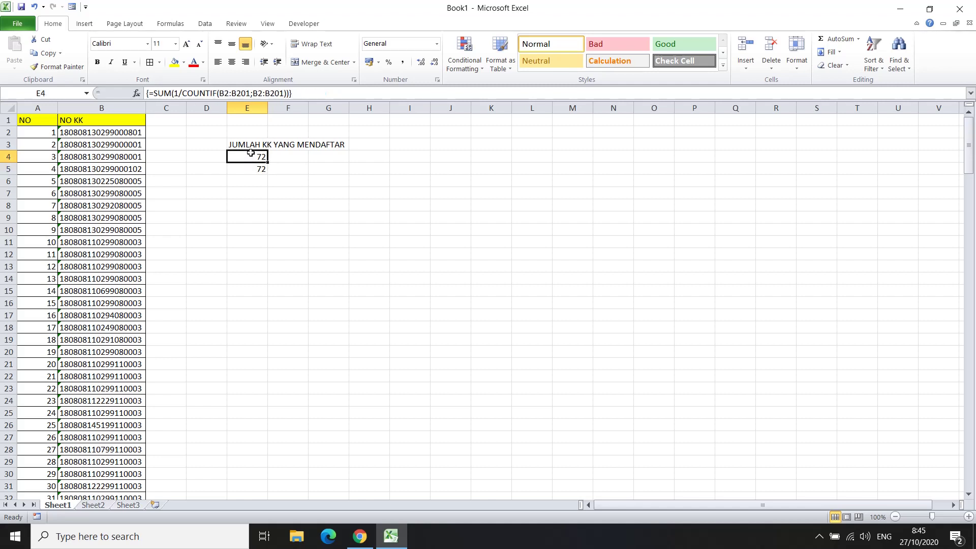
click(262, 177)
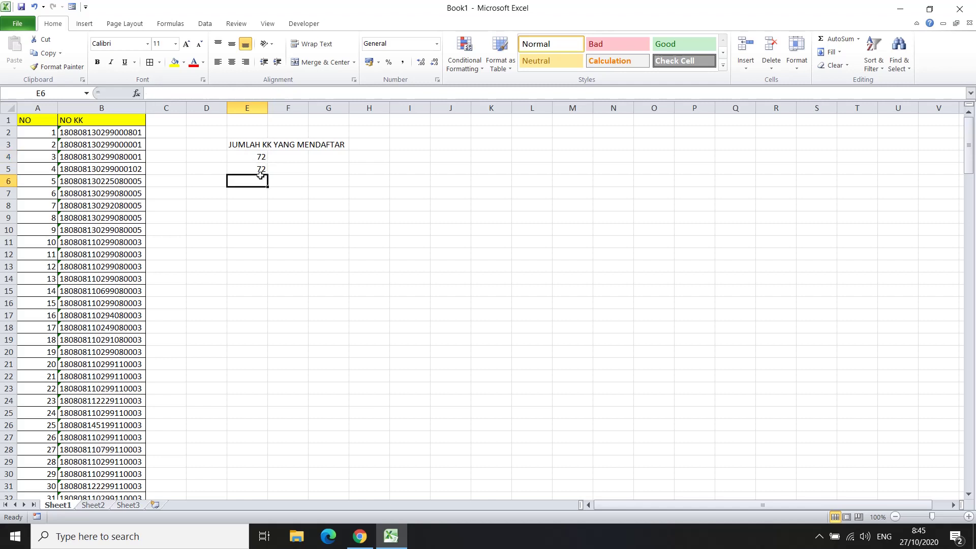
click(330, 176)
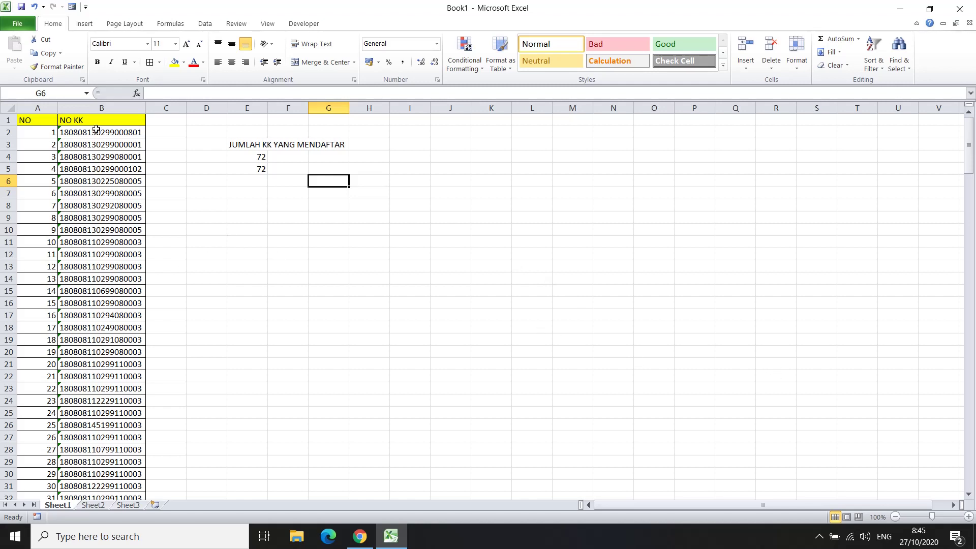
click(119, 350)
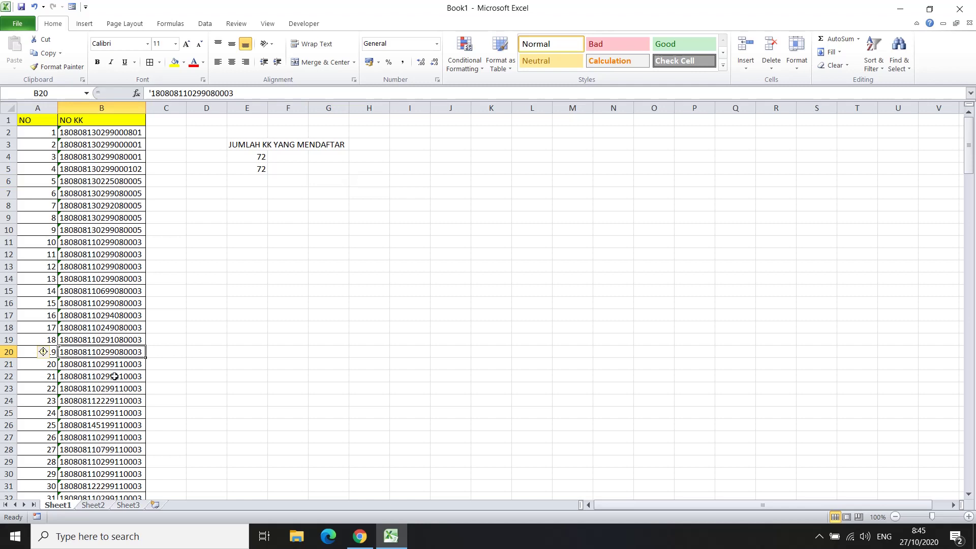
click(186, 247)
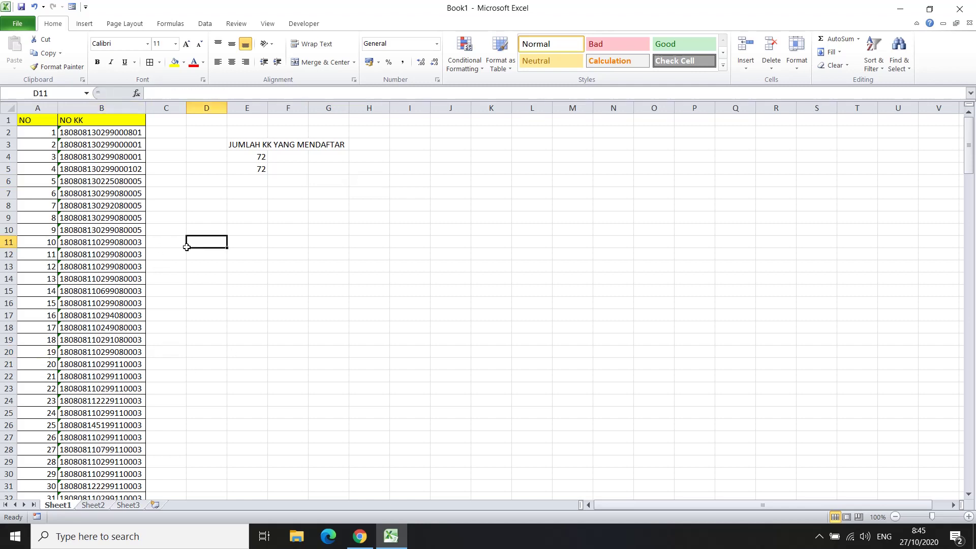
click(249, 184)
click(248, 202)
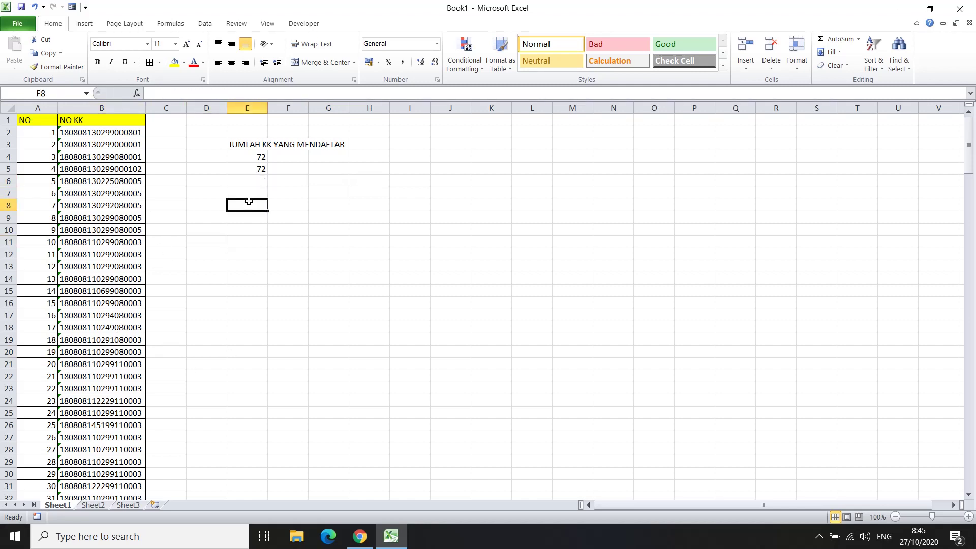
click(249, 196)
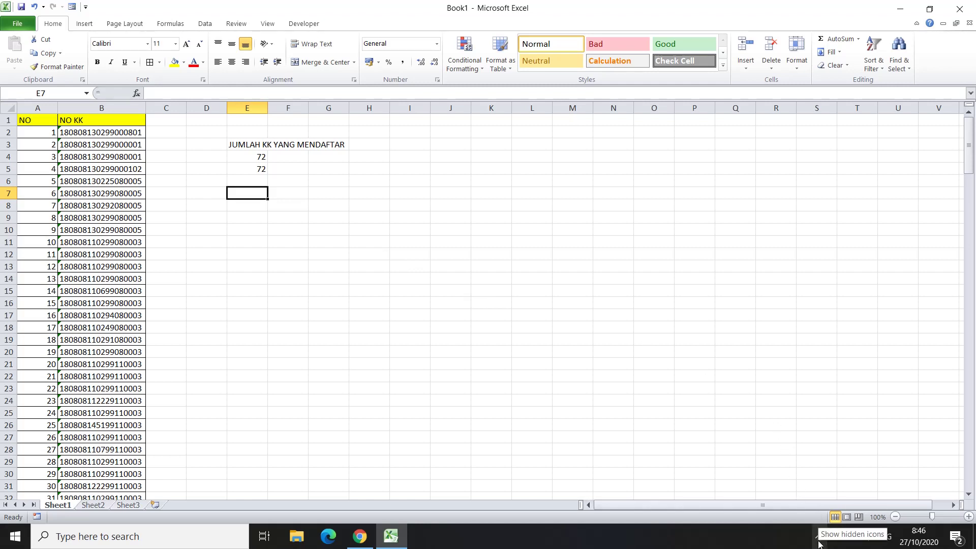
click(818, 541)
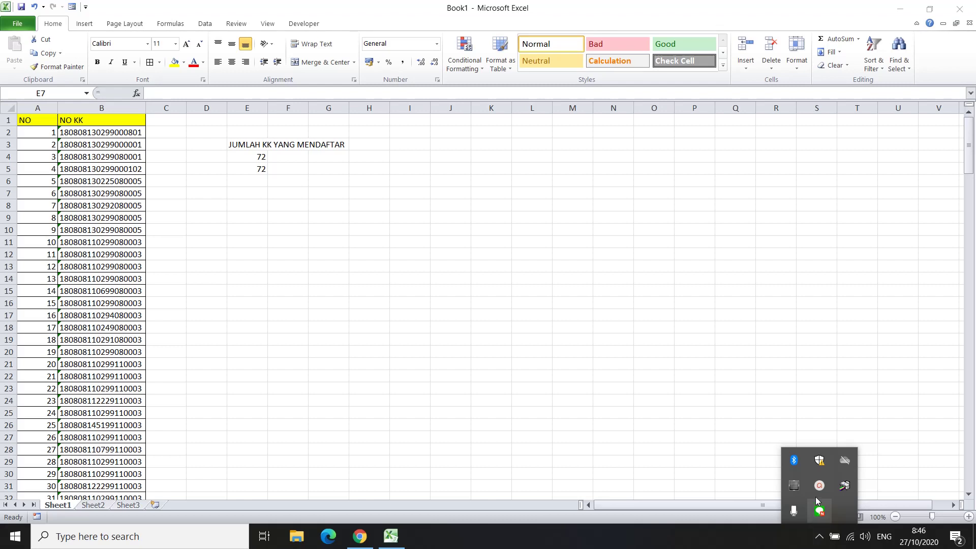
click(818, 486)
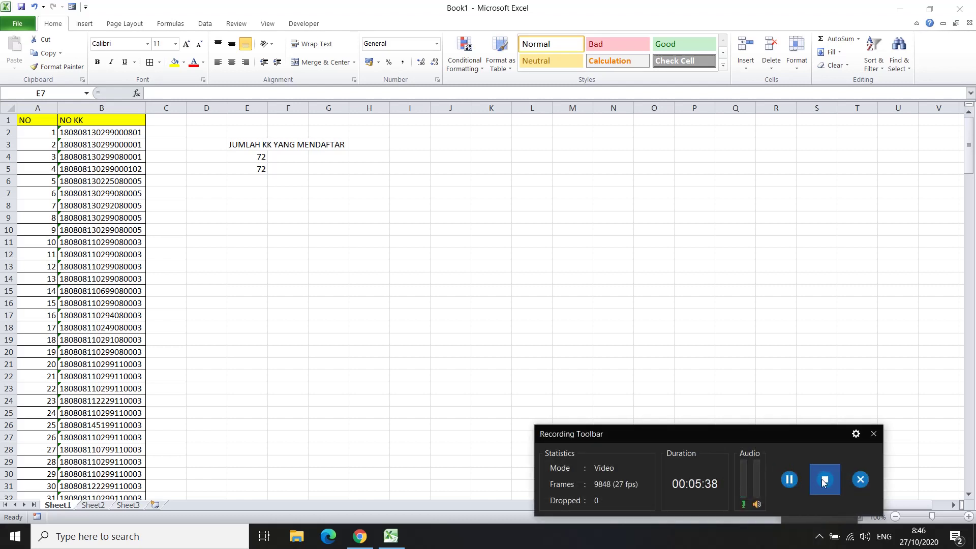